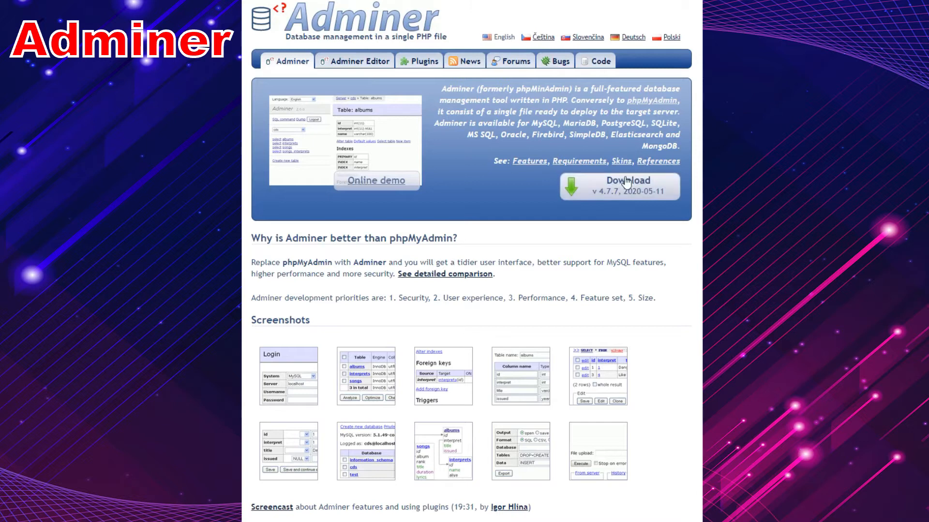
Open the Downloads section and highlight the entries for Adminer 4.7.7 and Adminer 4.7.7 for MySQL
left_click(627, 181)
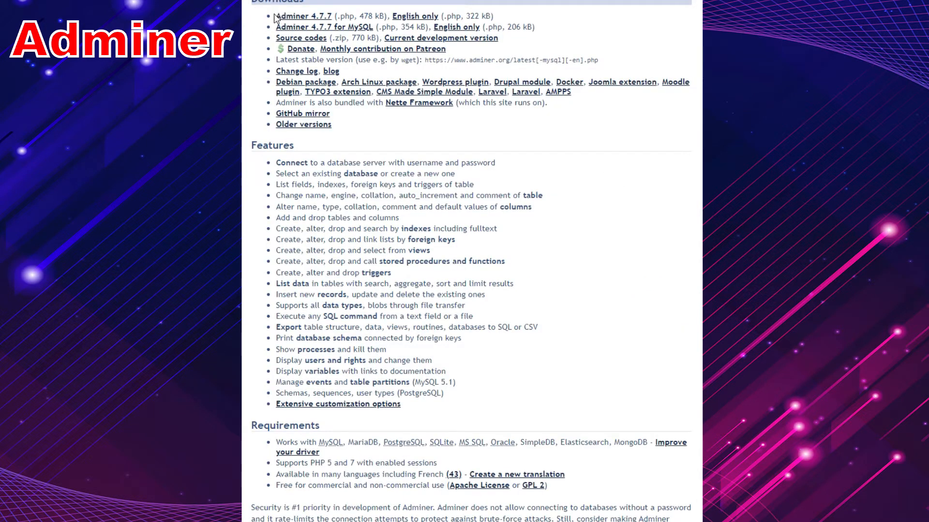
left_click_drag(274, 17, 387, 17)
left_click_drag(275, 27, 432, 28)
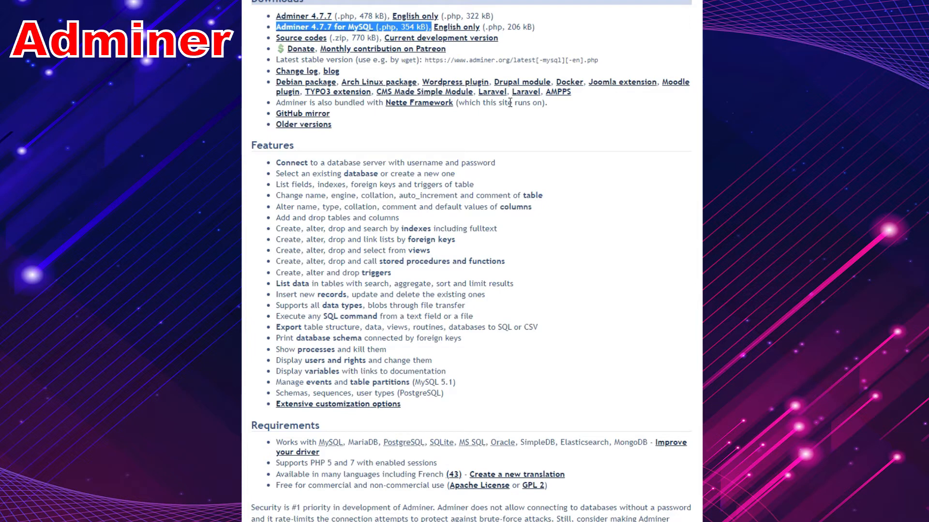
left_click(561, 53)
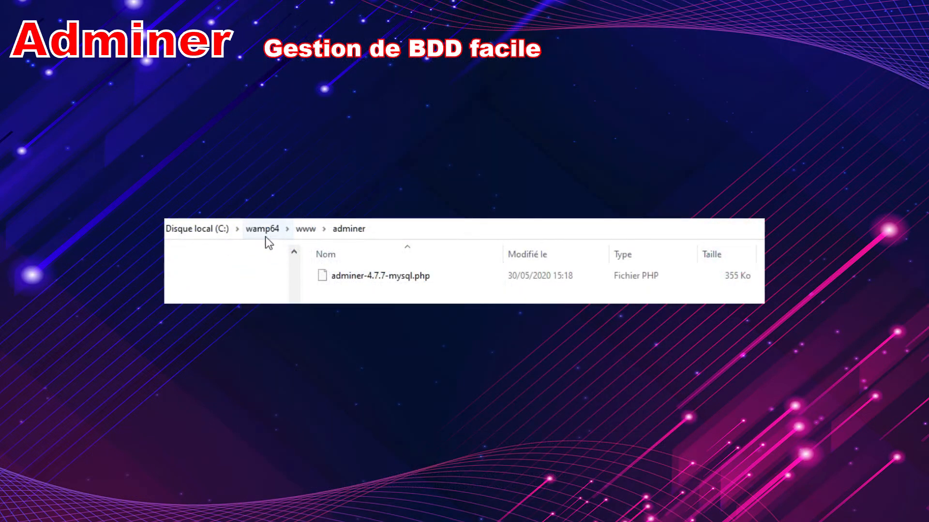
Rename the adminer-4.7.7-mysql.php file in the adminer folder to adminer.php
left_click(358, 278)
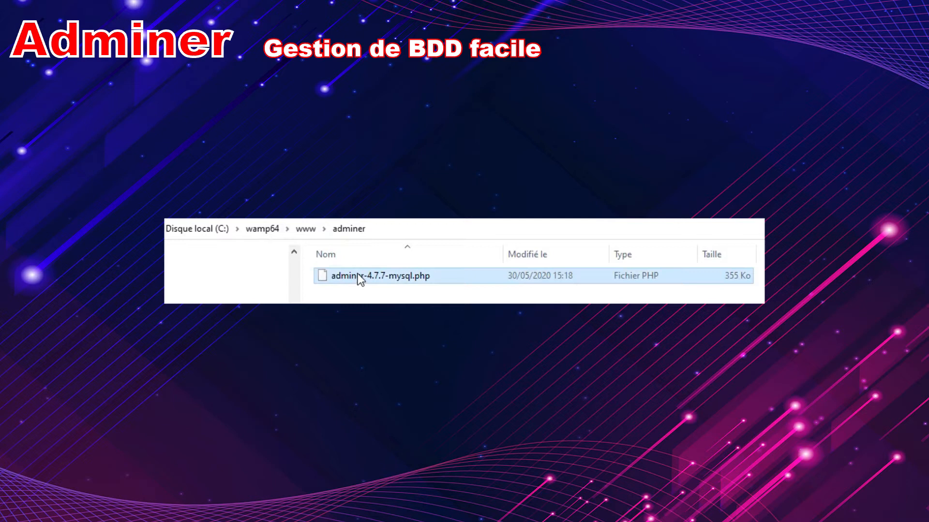
left_click(358, 275)
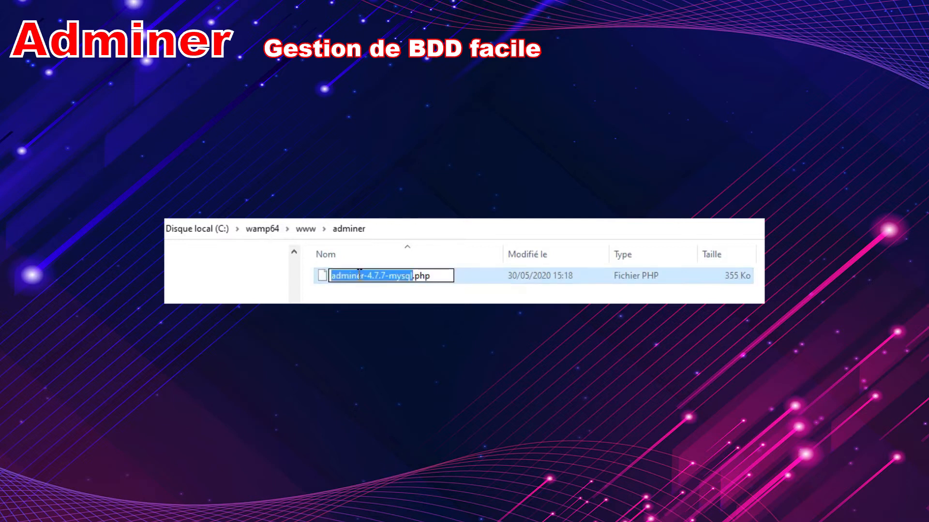
key("Right")
key("BackSpace")
key("BackSpace")
key("BackSpace")
key("BackSpace")
key("BackSpace")
key("BackSpace")
key("BackSpace")
key("BackSpace")
key("BackSpace")
key("BackSpace")
key("BackSpace")
key("BackSpace")
key("Return")
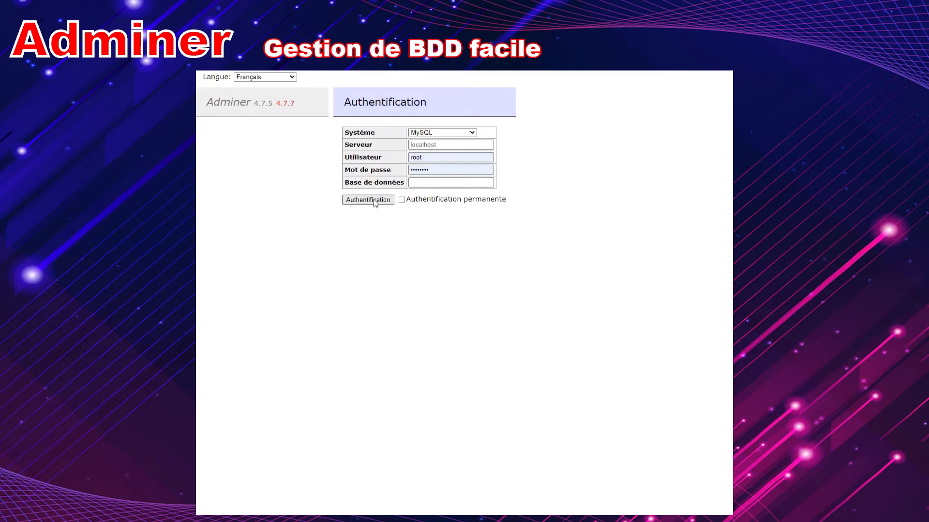
Log in to the MySQL server as root using the prefilled saved password
left_click(435, 157)
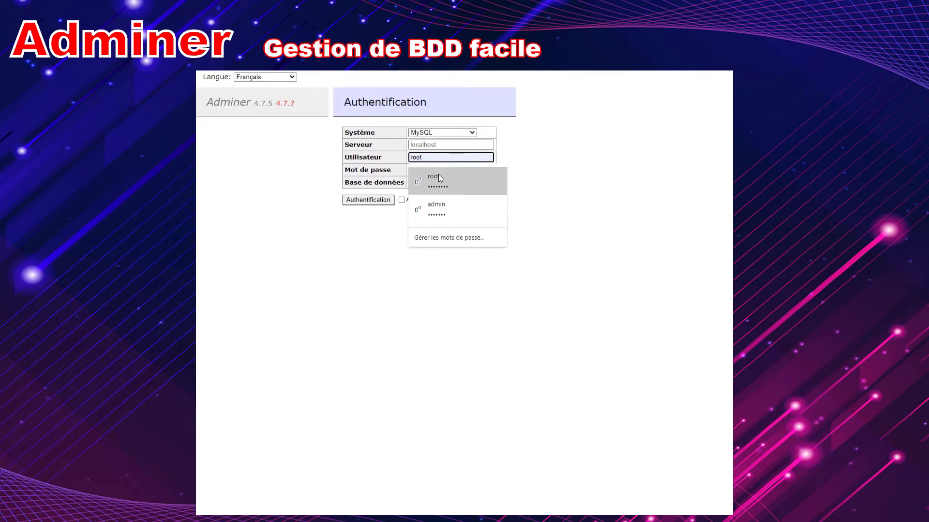
left_click(372, 171)
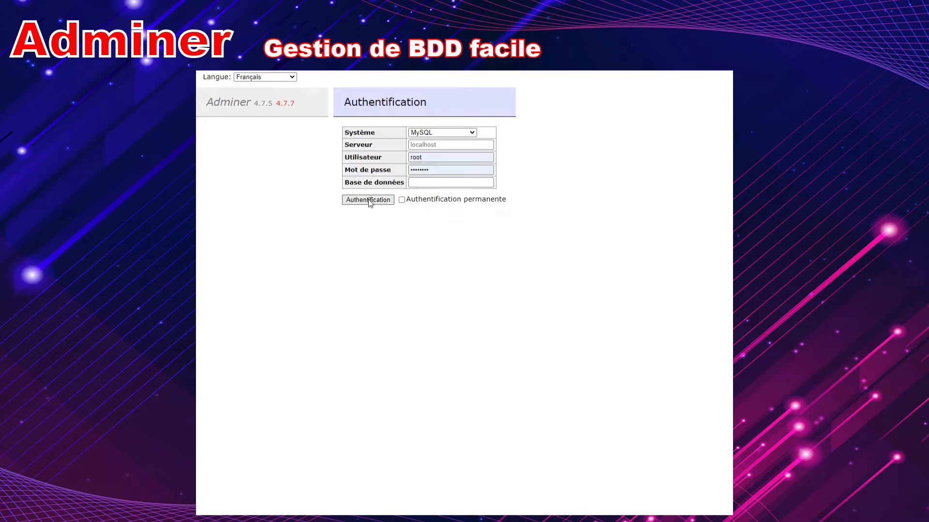
left_click(368, 200)
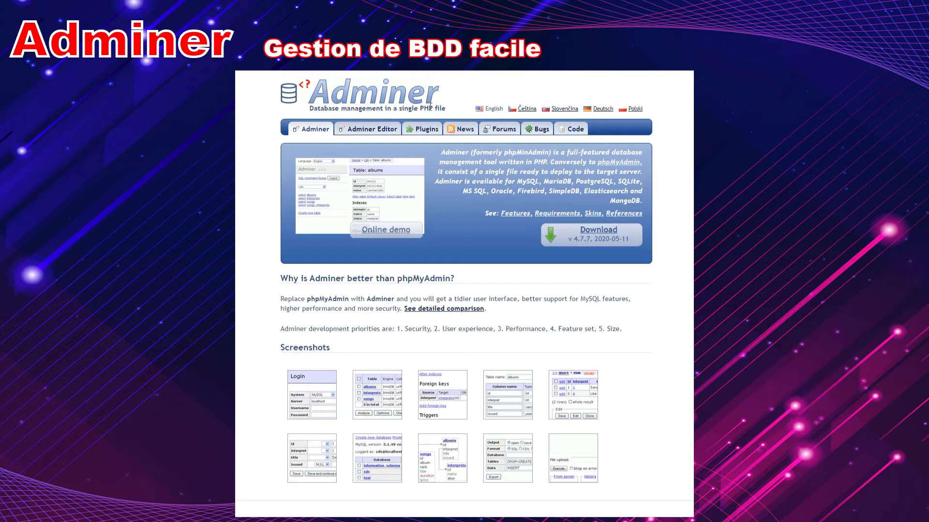
Go to the Adminer site's alternative designs and preview the hever, rmsoft blue, hydra and nette skins
left_click(596, 215)
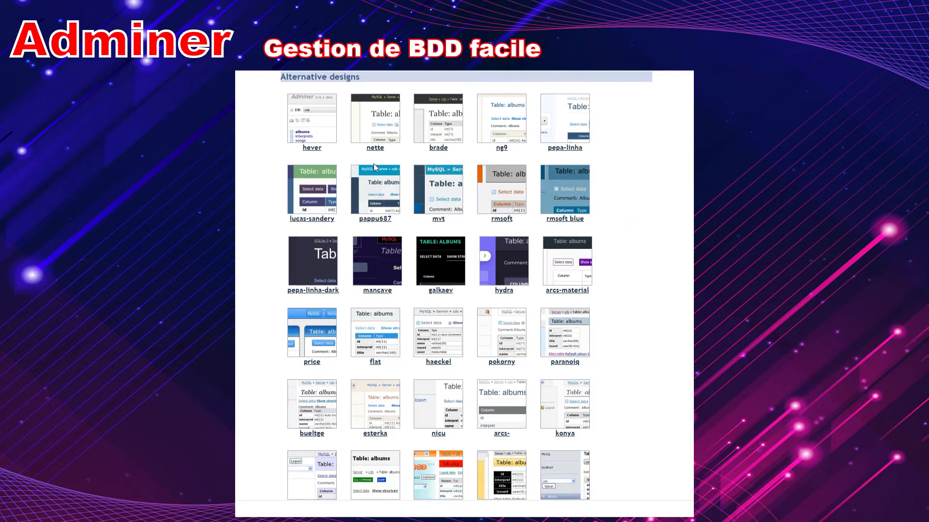
left_click(317, 128)
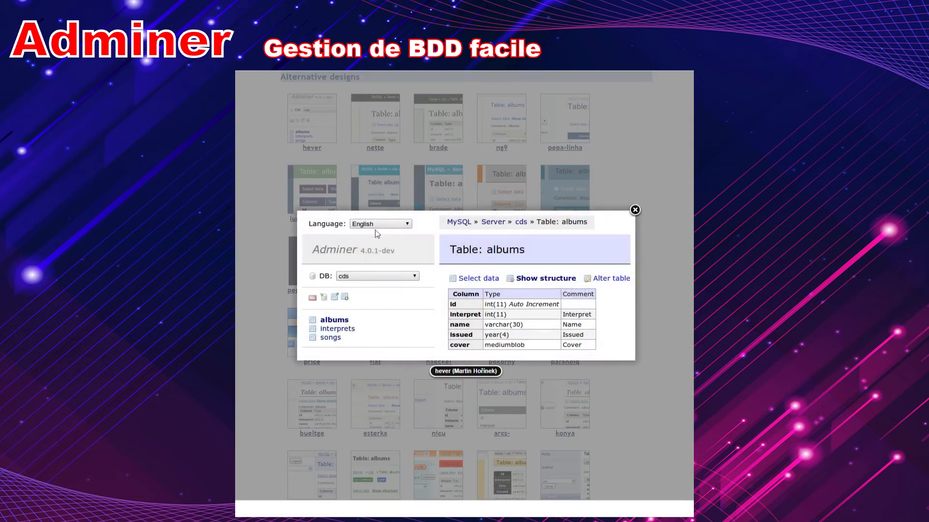
left_click(634, 210)
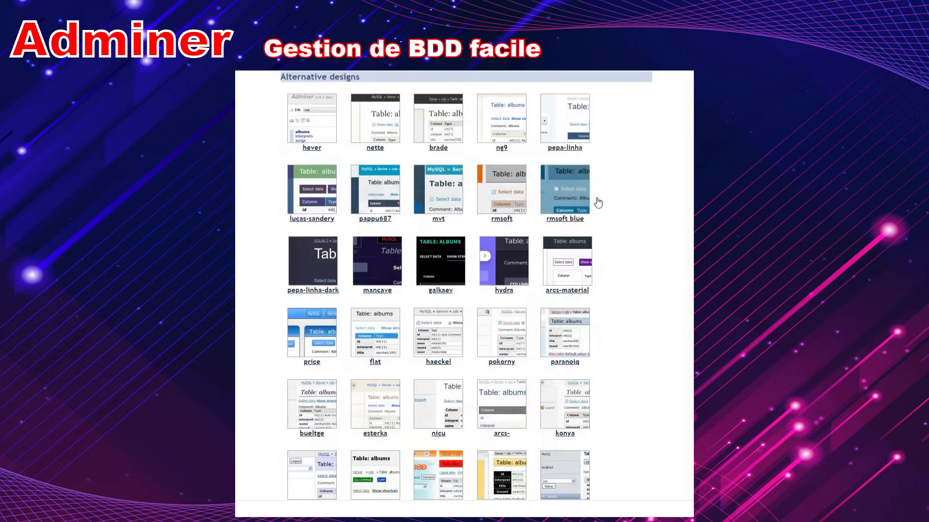
left_click(563, 190)
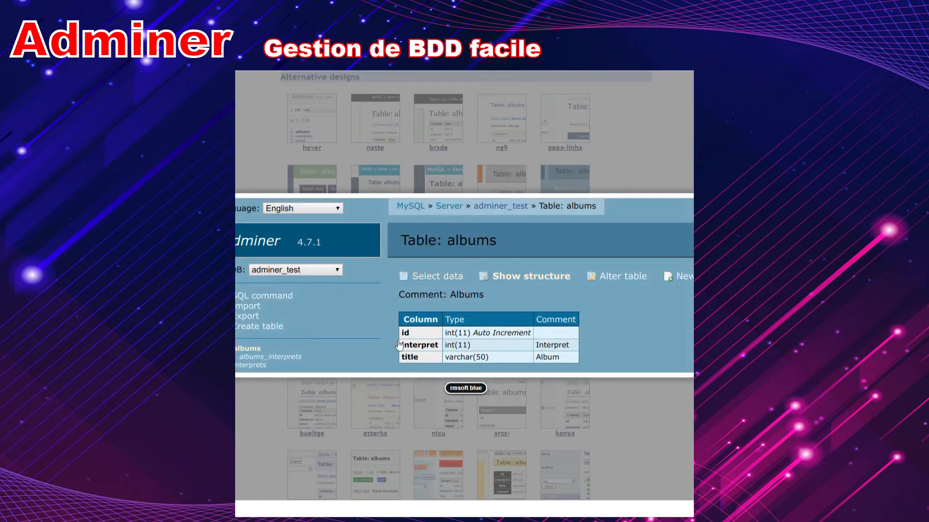
left_click(714, 209)
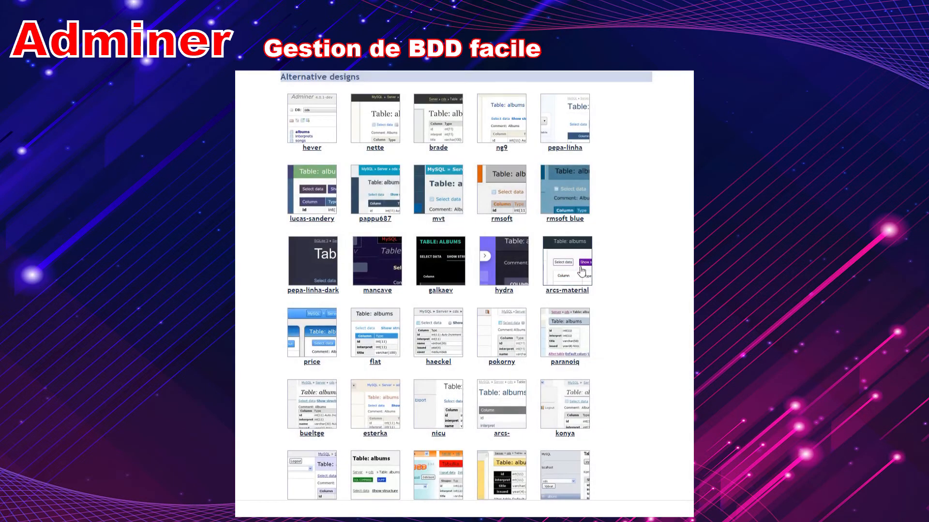
left_click(483, 273)
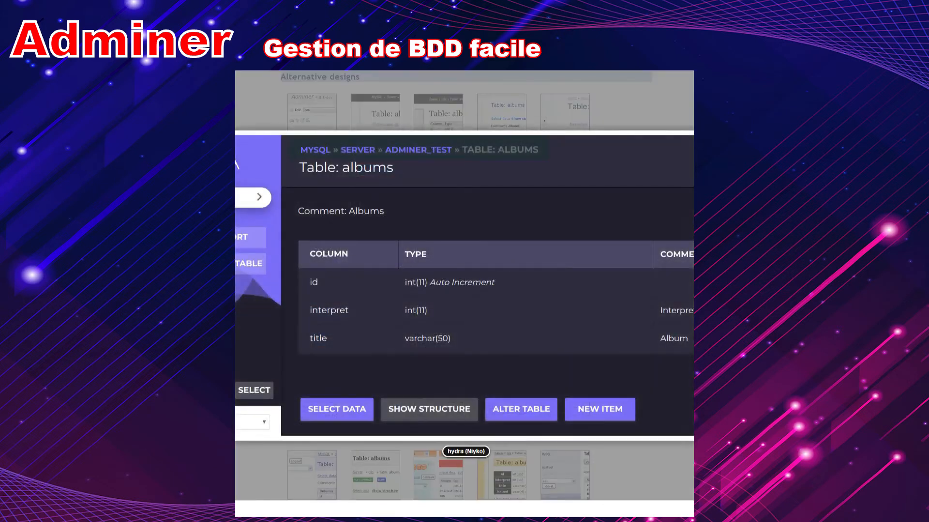
left_click(671, 173)
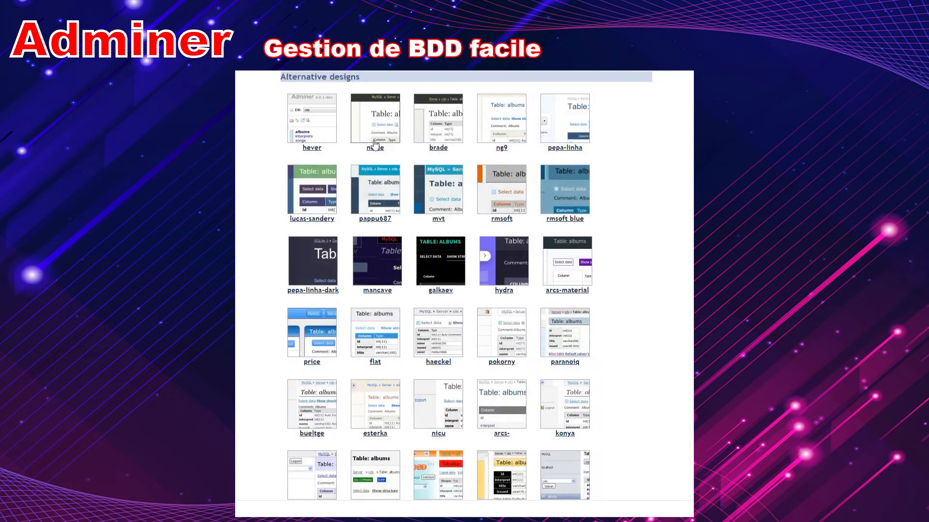
left_click(375, 139)
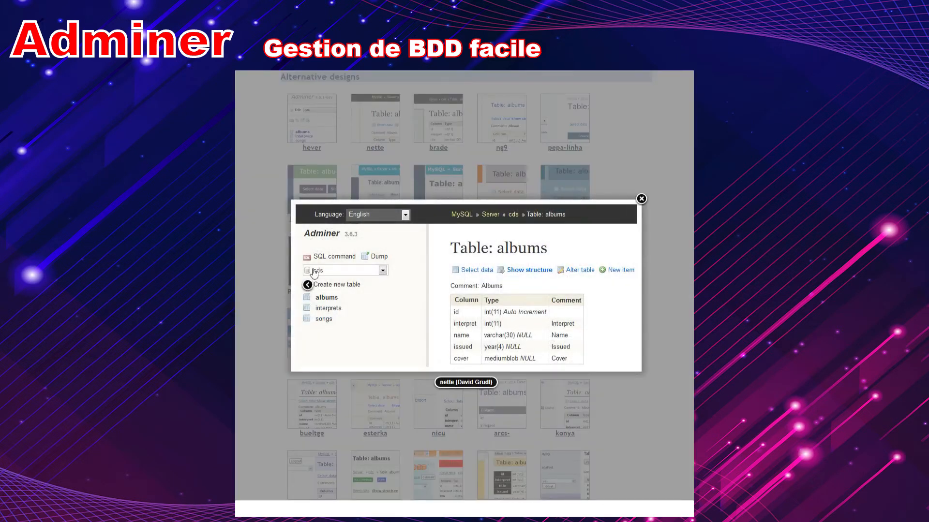
left_click(640, 199)
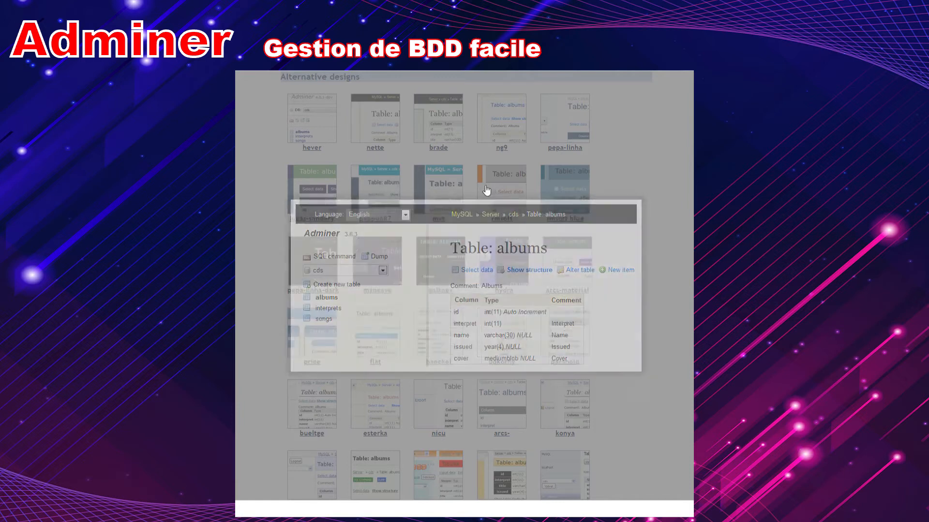
Save the nette skin's linked file as adminer.css in the wamp64 www\bdd folder
right_click(379, 152)
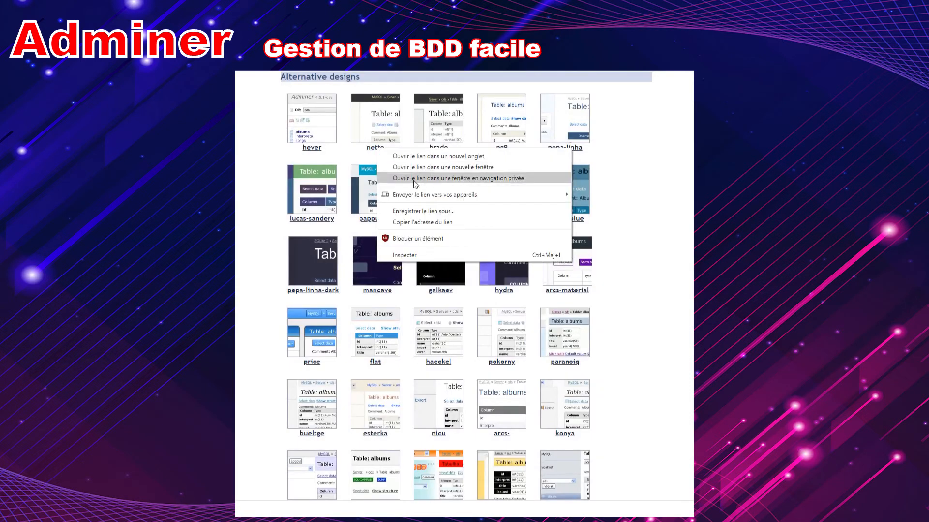
left_click(426, 213)
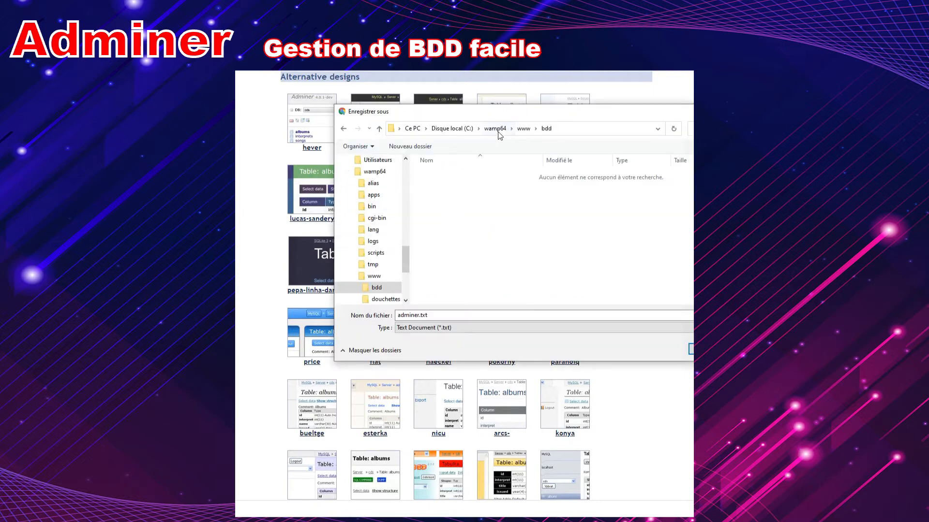
left_click(421, 315)
double_click(424, 316)
left_click_drag(420, 316, 456, 316)
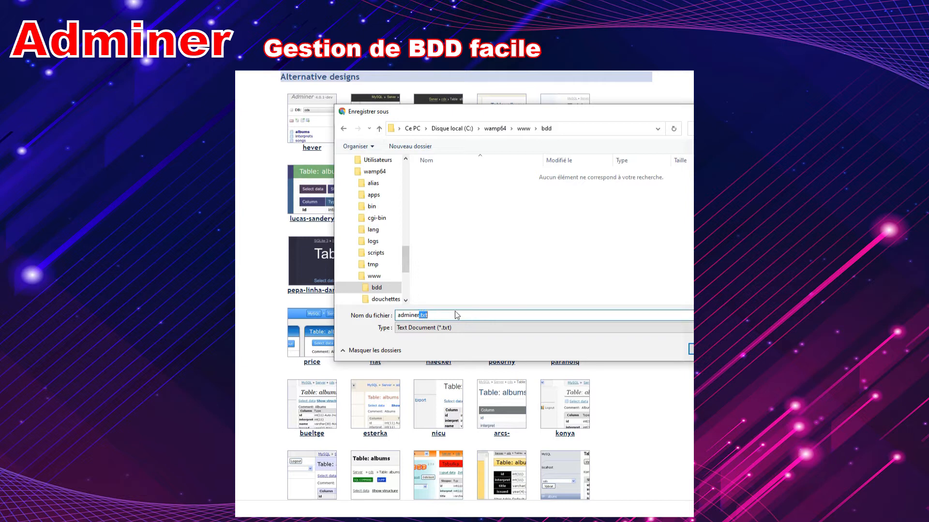
type(".css")
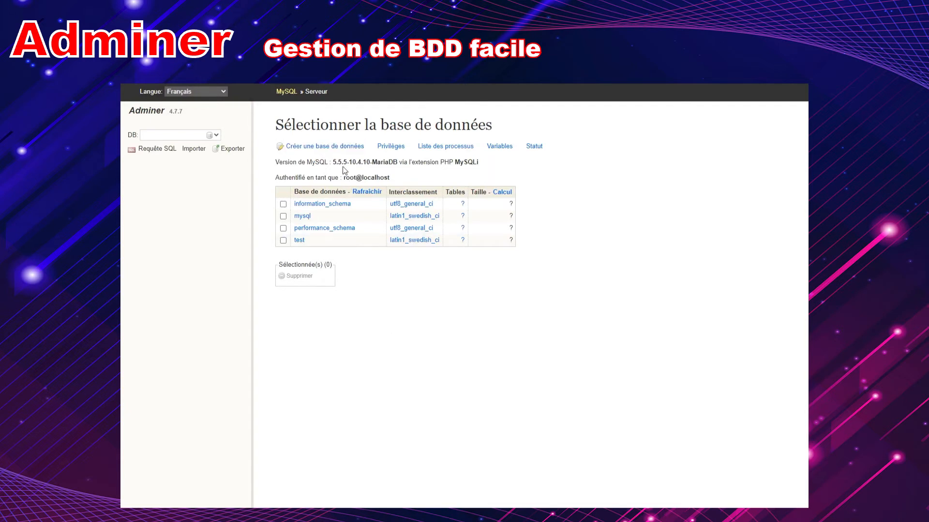
Create a database named client on the MySQL server
left_click(336, 146)
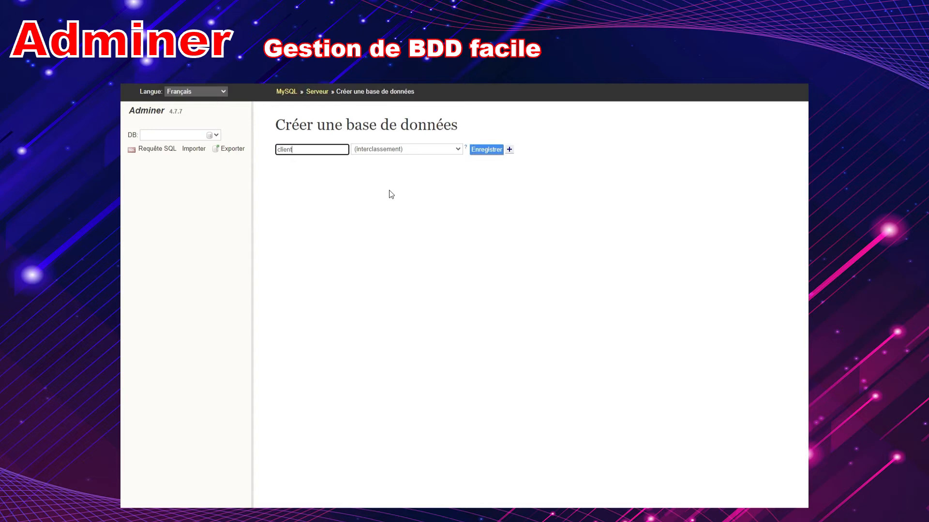
key("Return")
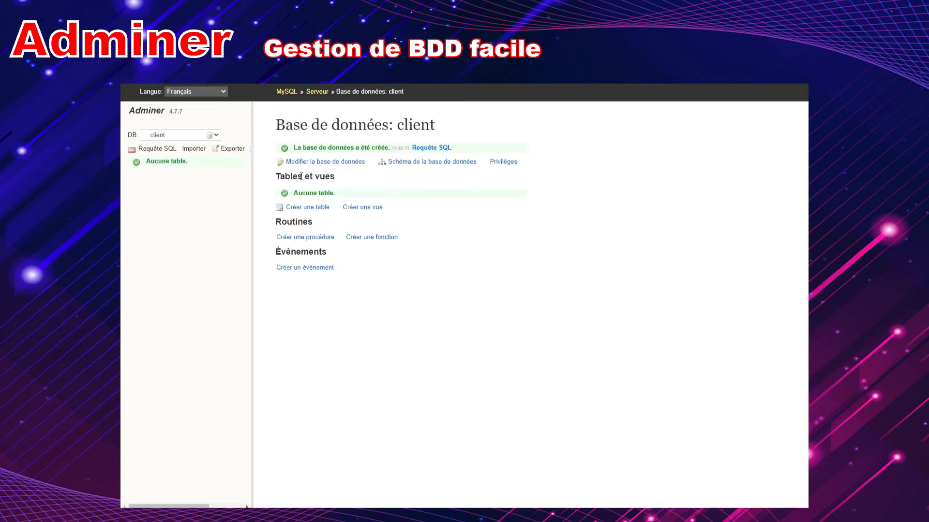
Define a new table named prospect in the client database, with idprospect as an auto-incrementing int column
left_click(310, 208)
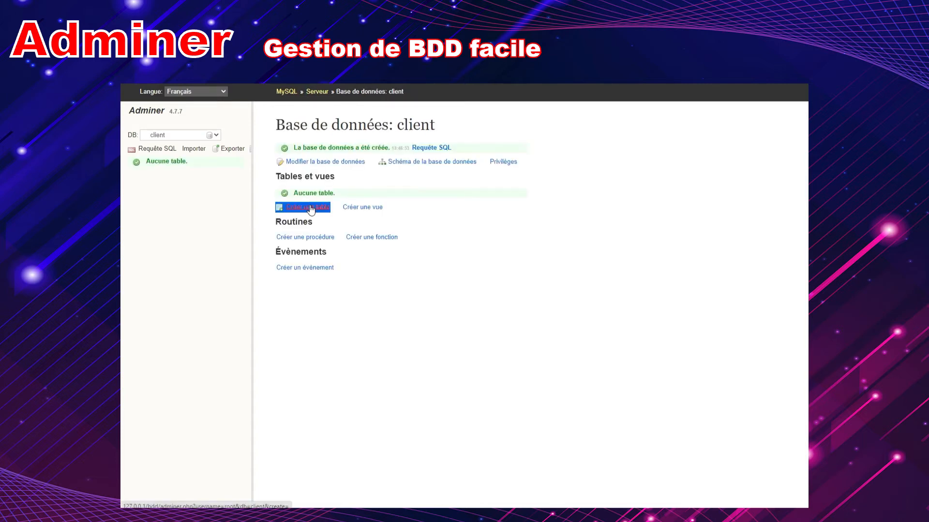
left_click(341, 152)
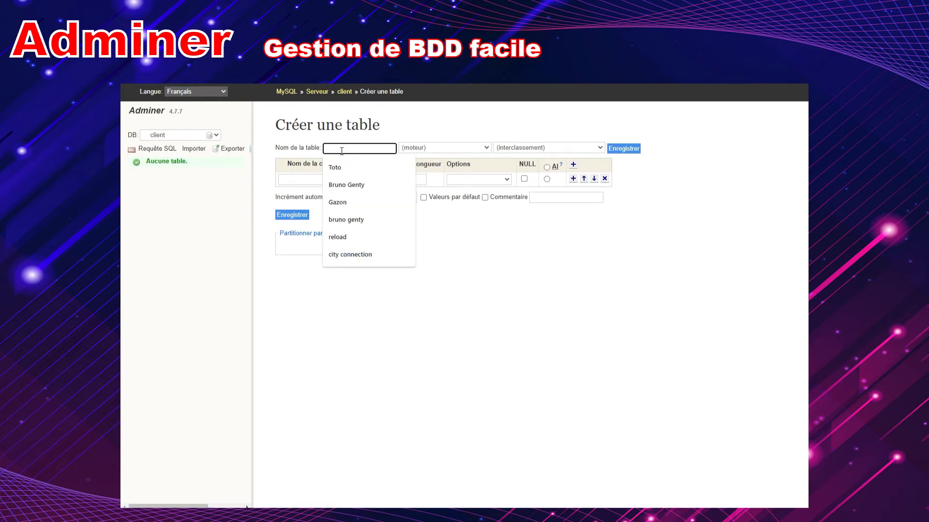
type("prospect")
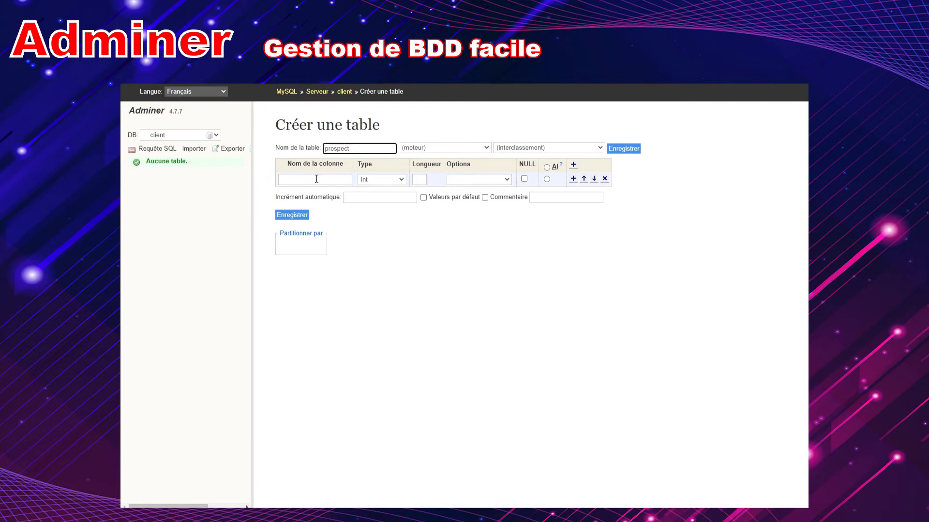
left_click(316, 179)
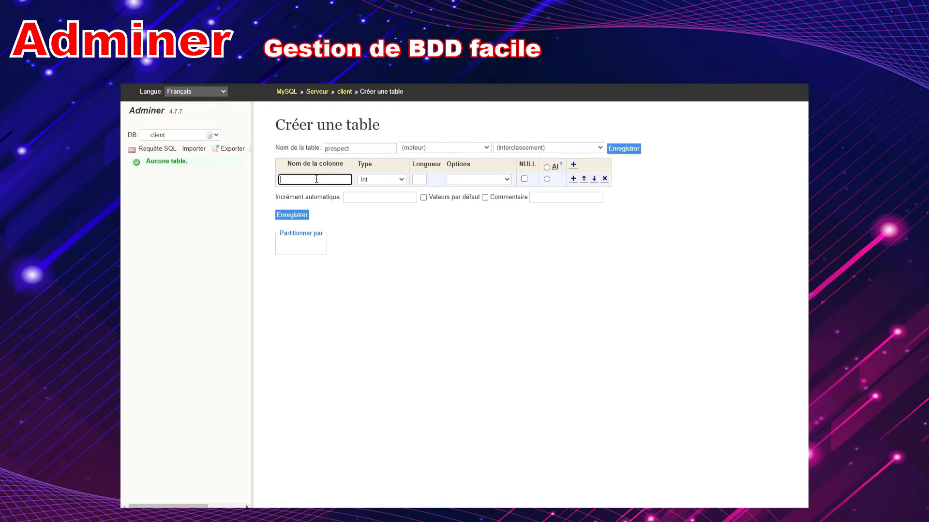
type("idprospect")
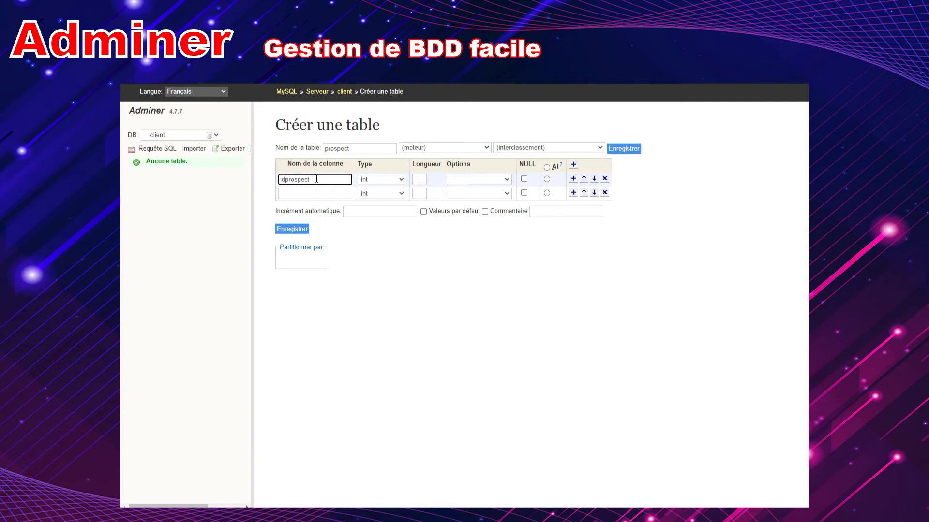
left_click(546, 179)
Add a second column named nomprospect of type varchar with length 50
left_click(319, 193)
type("nomprospect")
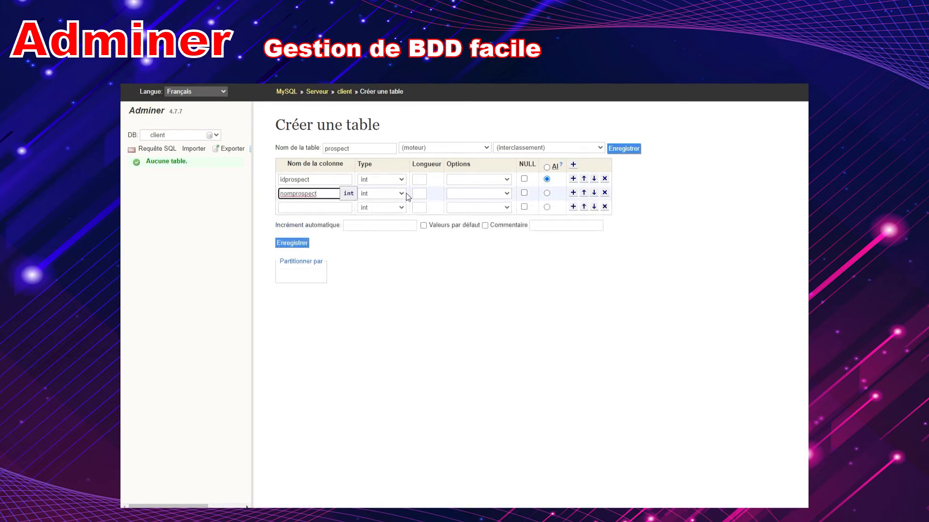
left_click(387, 194)
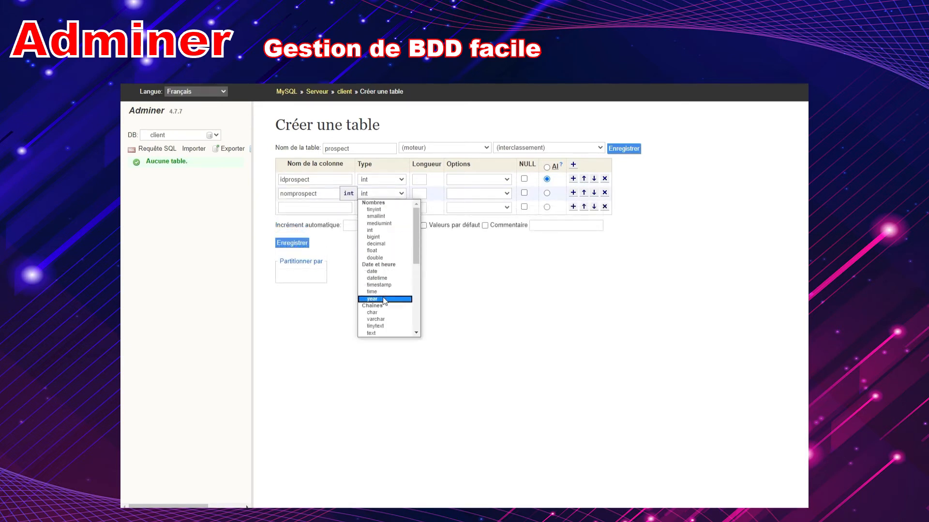
left_click(376, 320)
left_click(421, 194)
type("50")
Add a third column named prenomprospect of type varchar with length 50 and save the prospect table
left_click(343, 207)
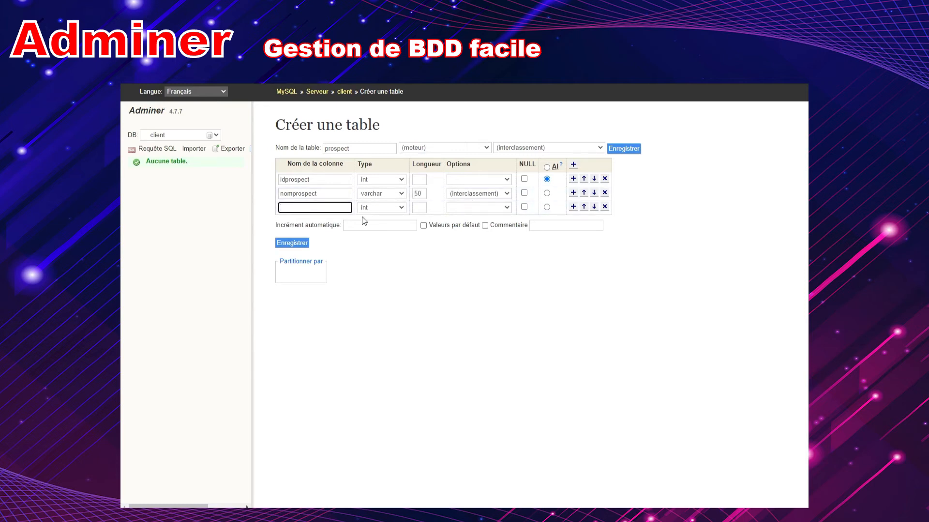
type("prenomprops")
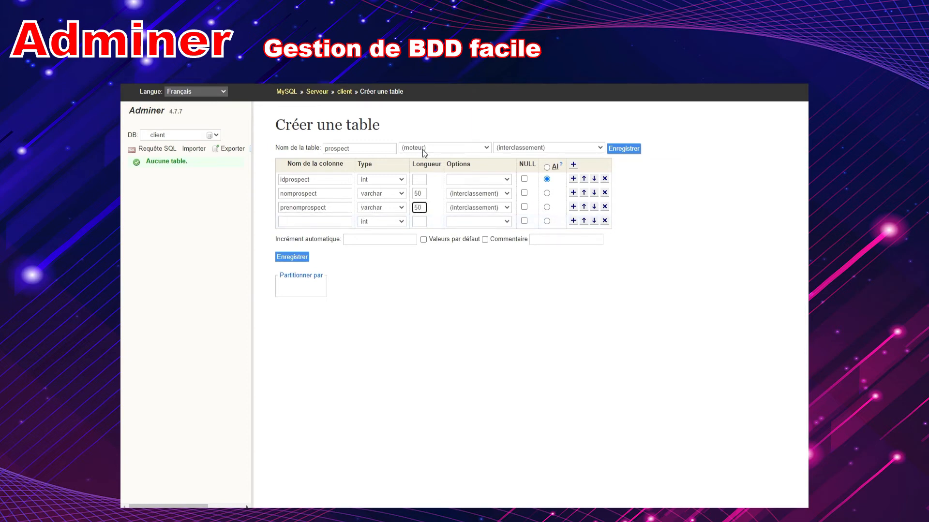
left_click(291, 259)
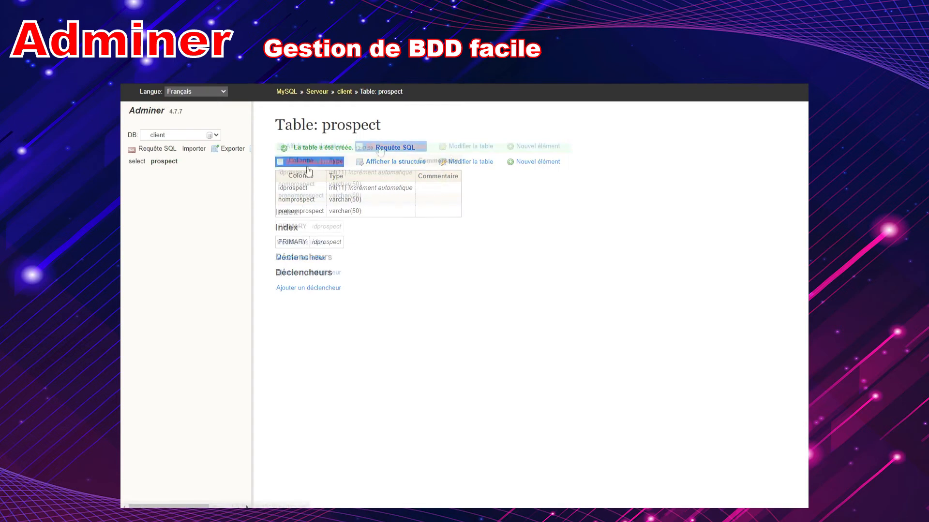
Add a fourth column named datenaiprospect of type varchar with length 8 to the prospect table and save the table
left_click(470, 147)
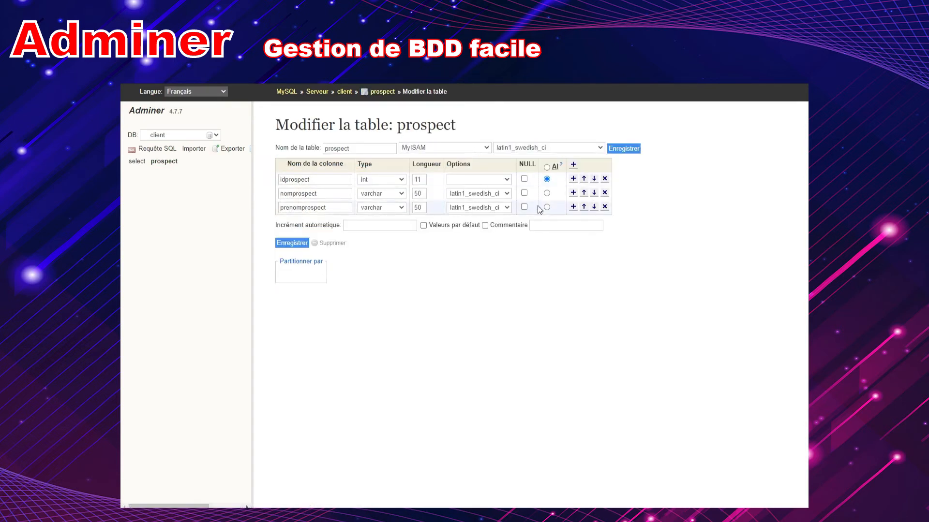
left_click(573, 206)
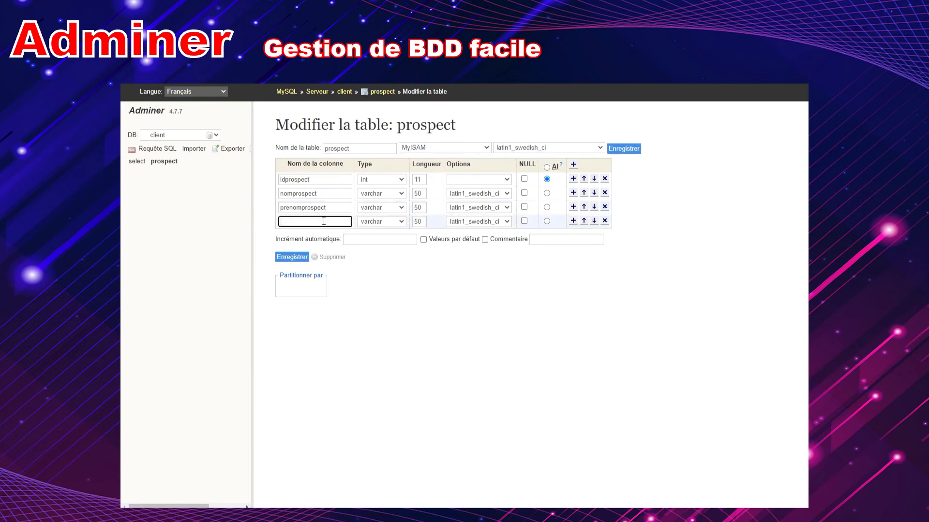
type("datenaiprospect")
key("Tab")
key("Tab")
type("8")
key("Return")
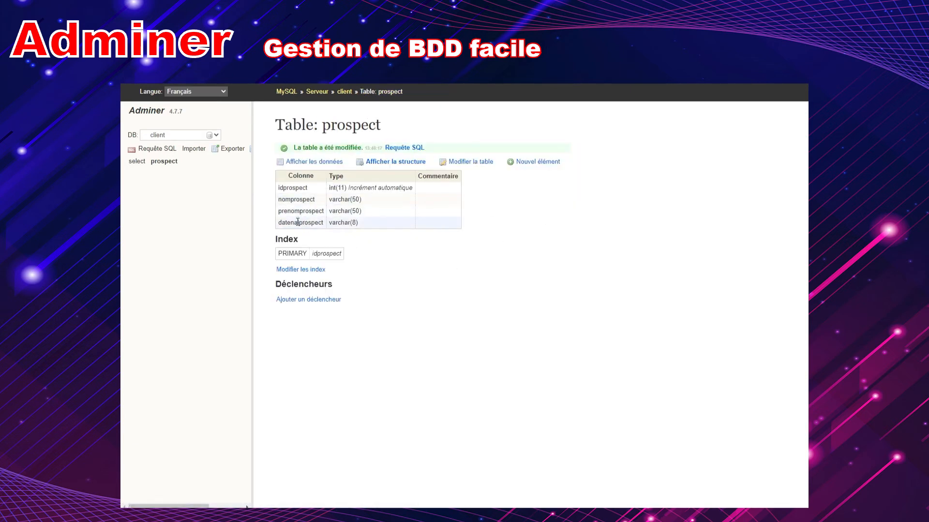
Insert a new record into the prospect table with the prospect's last name, first name and date of birth, and save it
left_click(531, 164)
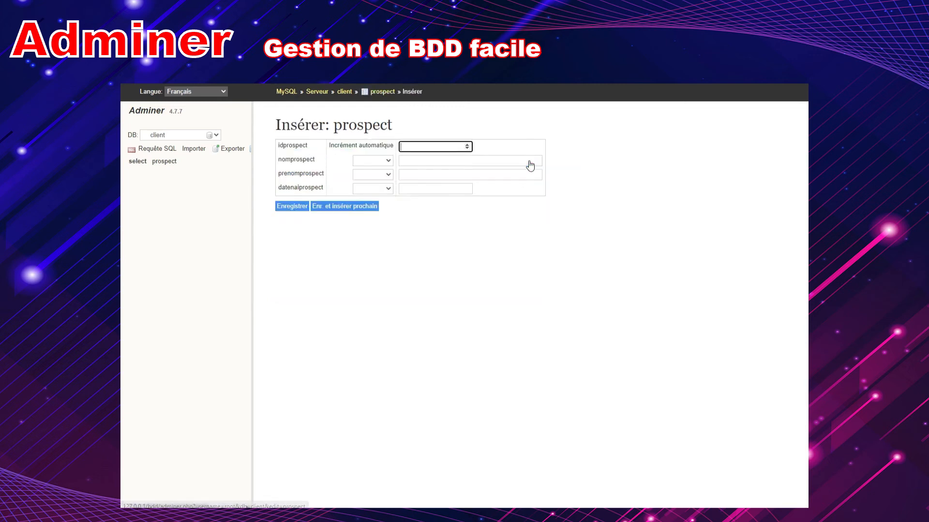
left_click(431, 163)
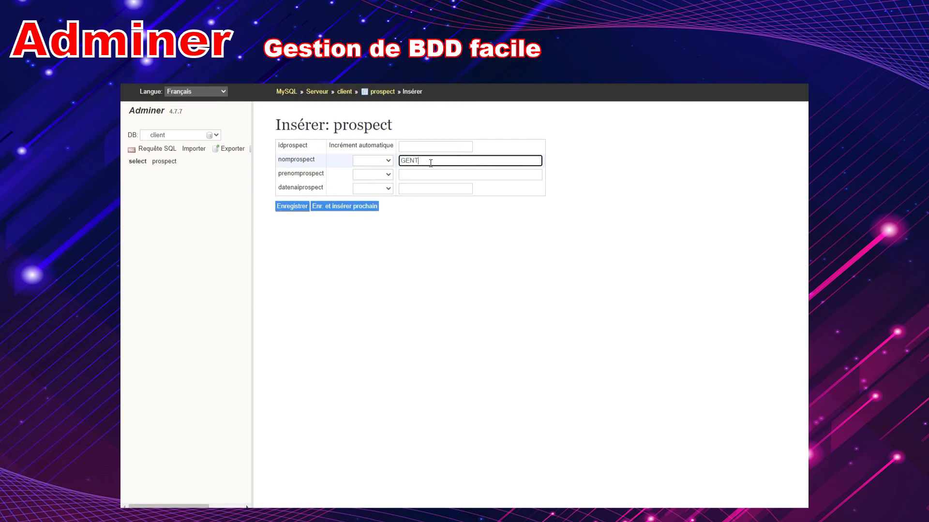
key("Tab")
key("Tab")
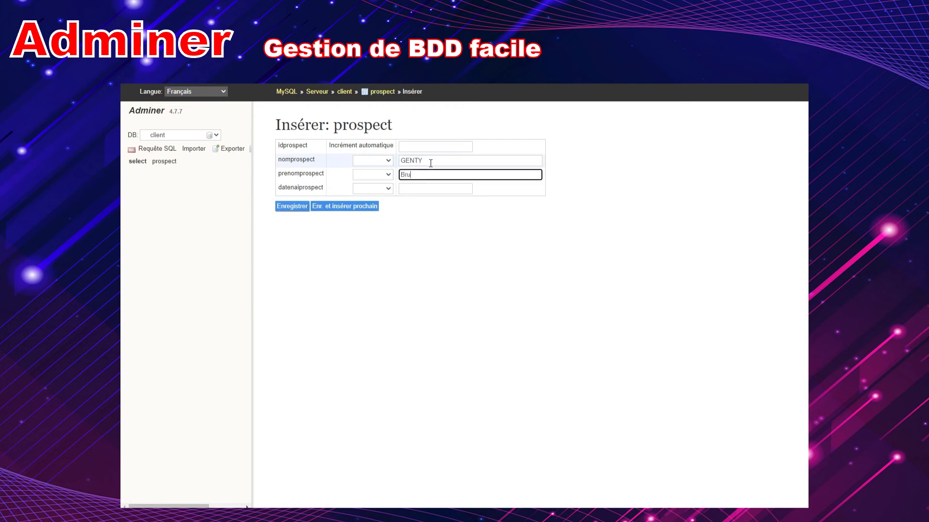
key("Tab")
key("Tab")
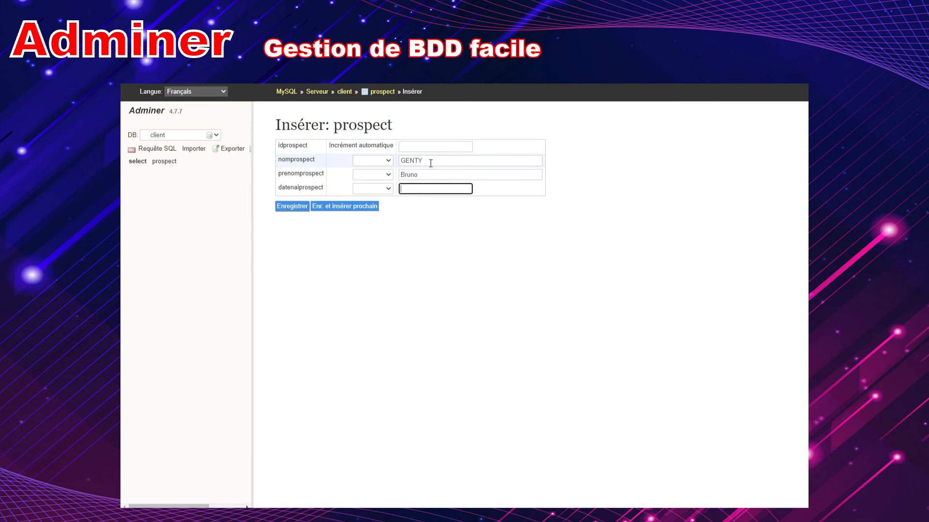
type("19750722")
left_click(292, 208)
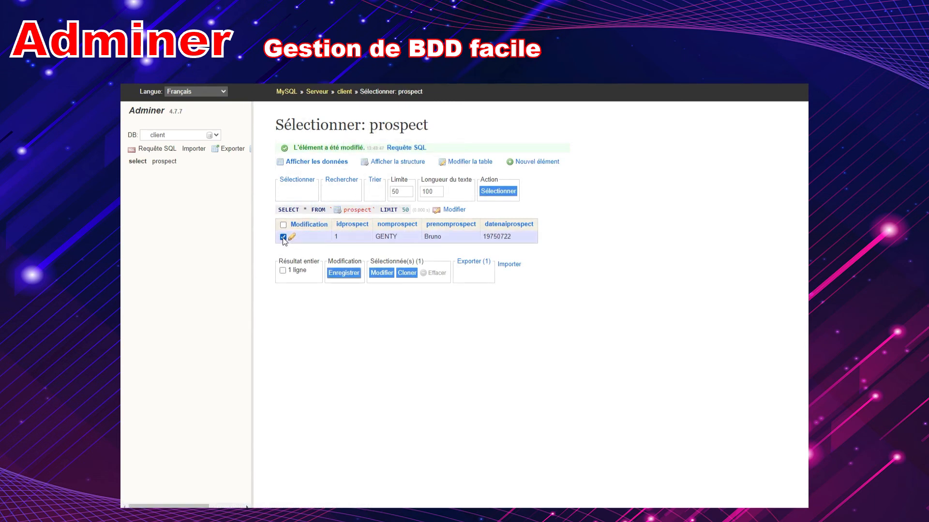
Export the selected prospect record in SQL format with the output set to ouvrir
left_click(283, 236)
left_click(473, 262)
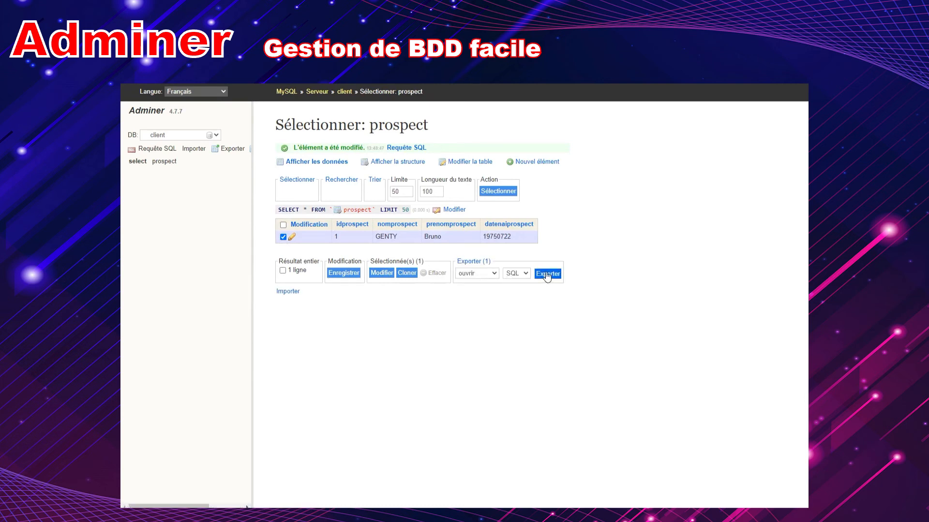
left_click(547, 274)
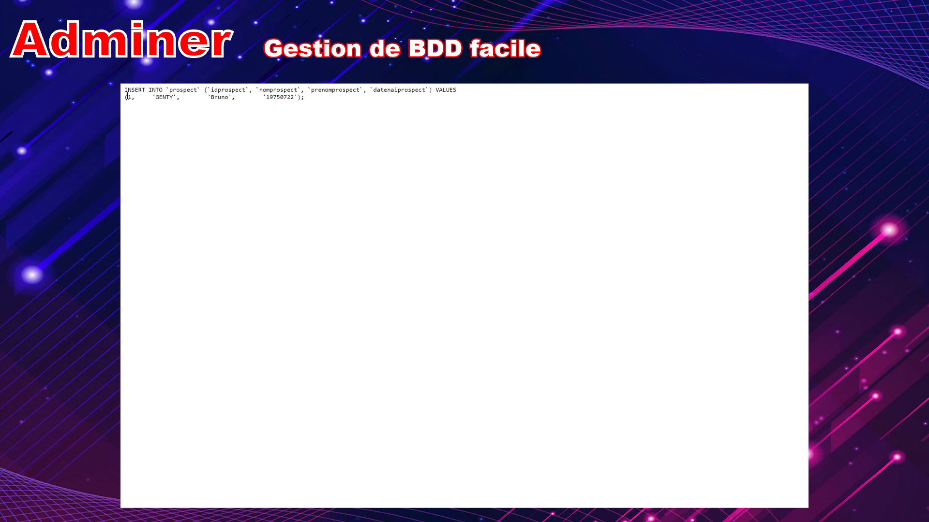